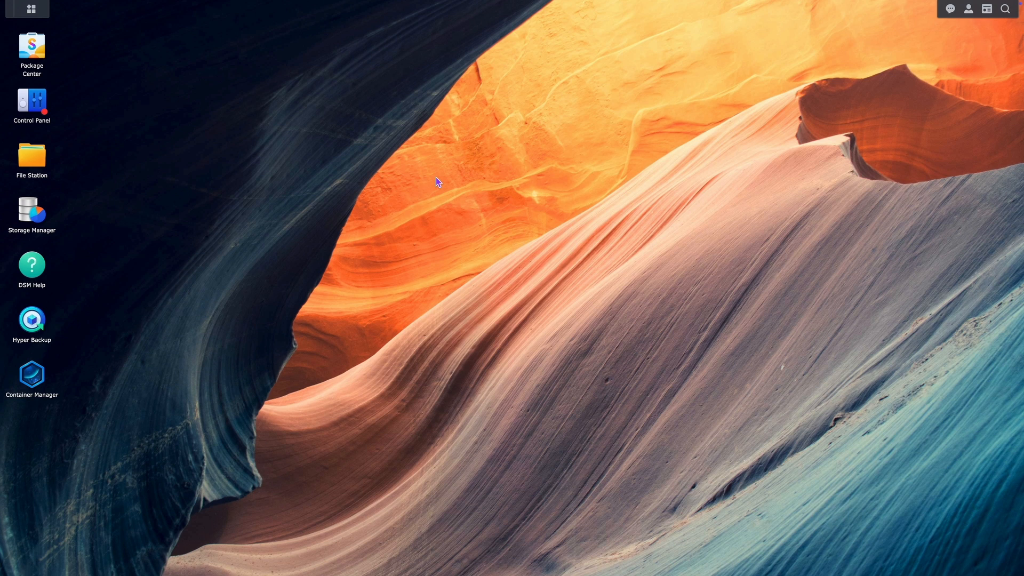
Review the SAN Manager package's details among the installed packages in Package Center, then minimize Package Center
{"action": "left_click", "coordinate": [41, 53]}
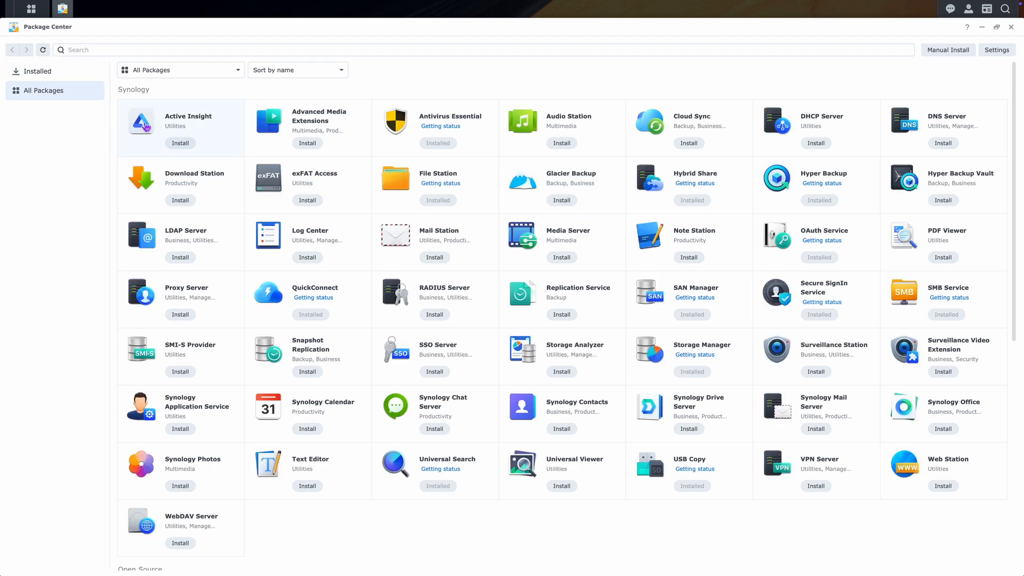
{"action": "left_click", "coordinate": [28, 74]}
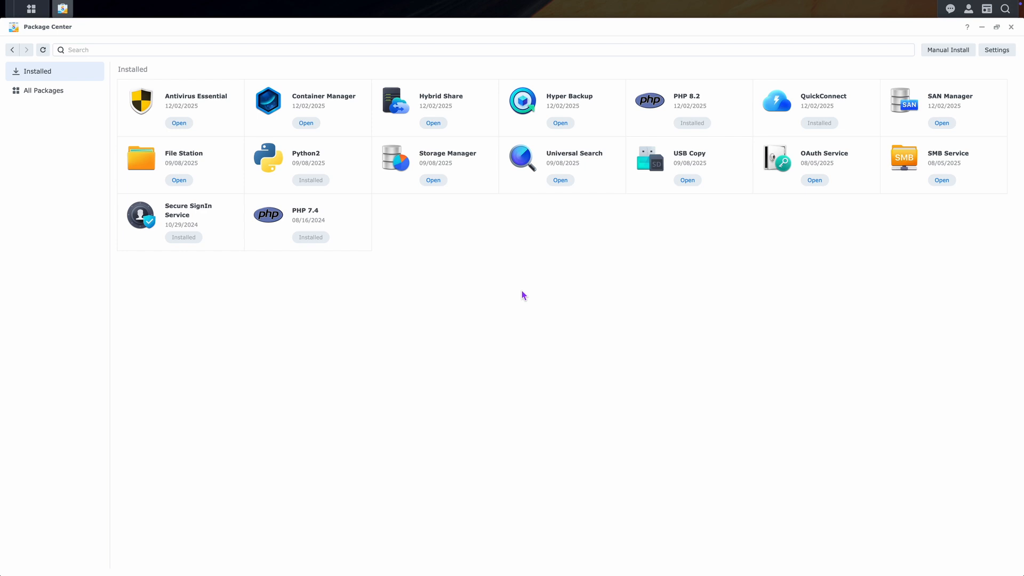
{"action": "left_click", "coordinate": [960, 109]}
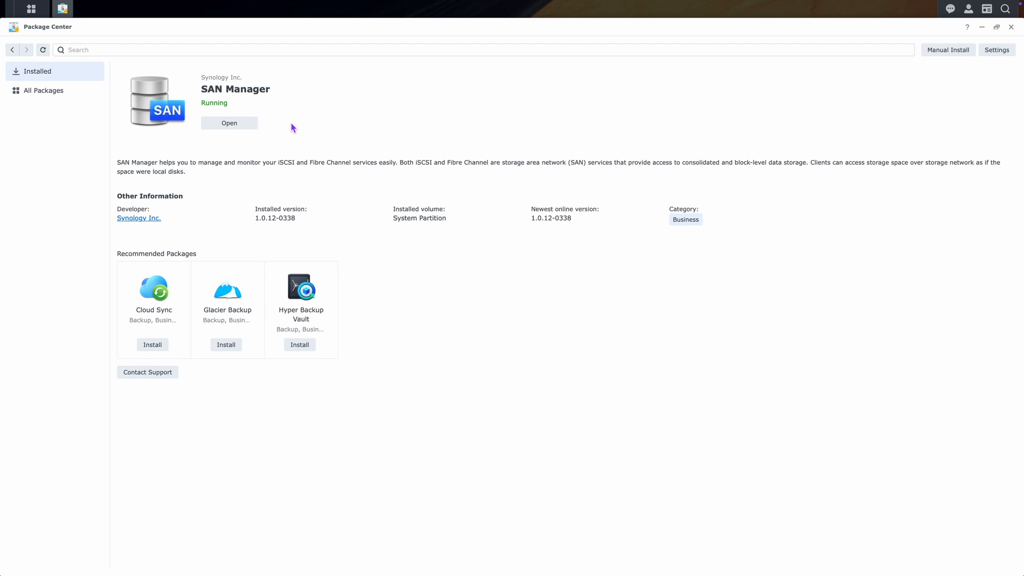
{"action": "left_click", "coordinate": [983, 28]}
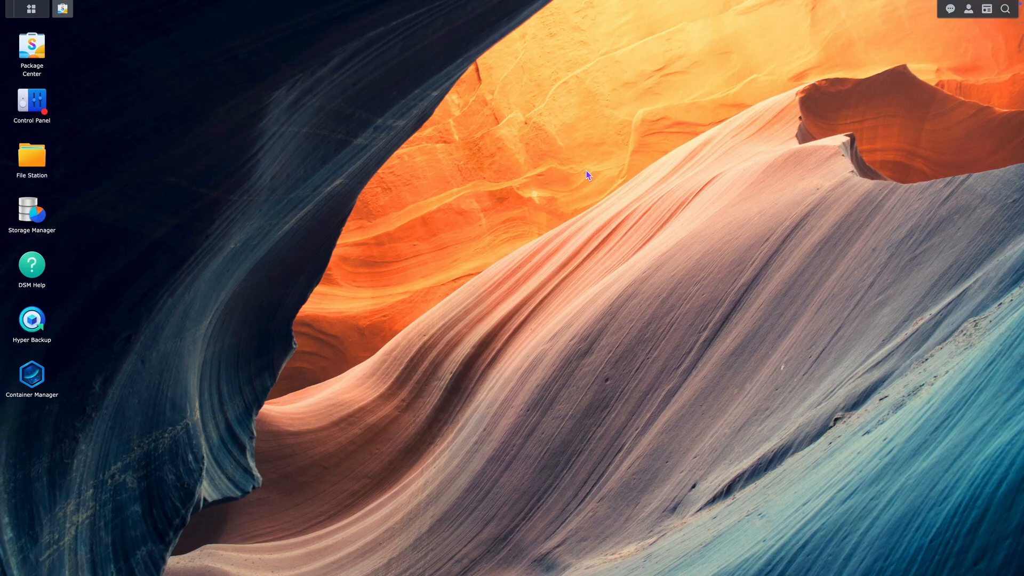
Start a new scheduled task with a user-defined script in the Control Panel's Task Scheduler
{"action": "left_click", "coordinate": [40, 110]}
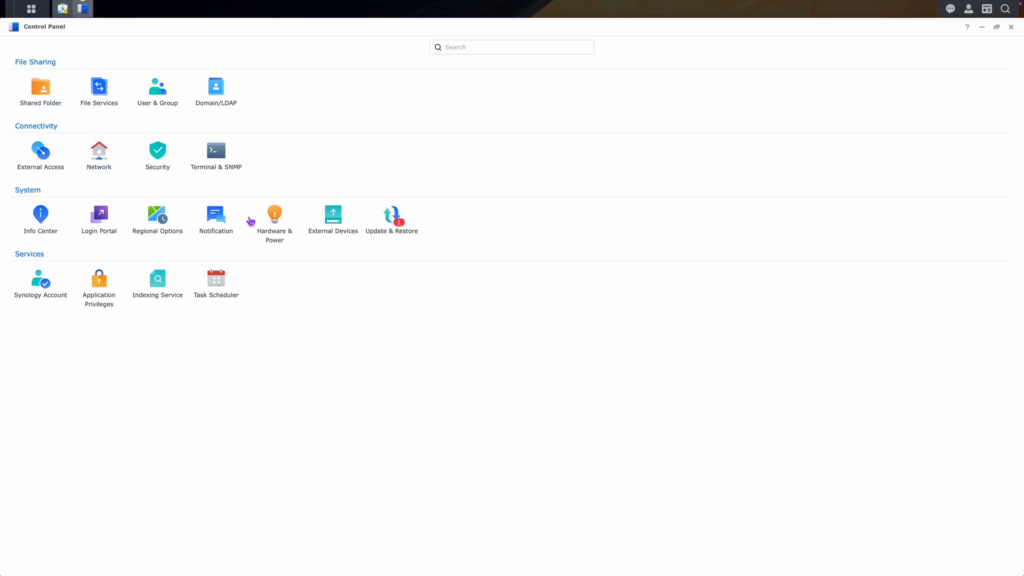
{"action": "left_click", "coordinate": [220, 285]}
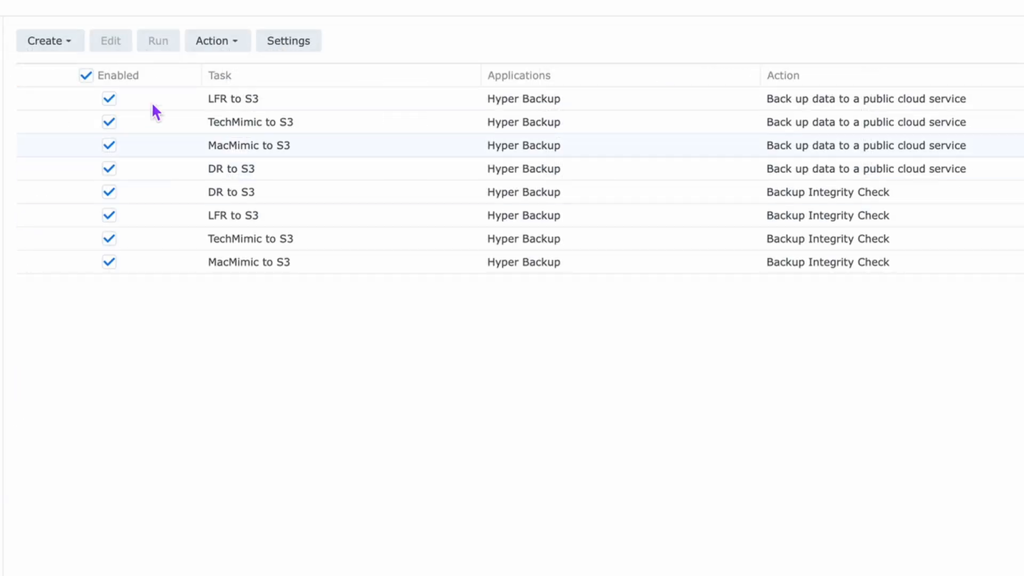
{"action": "left_click", "coordinate": [67, 45]}
{"action": "mouse_move", "coordinate": [78, 70]}
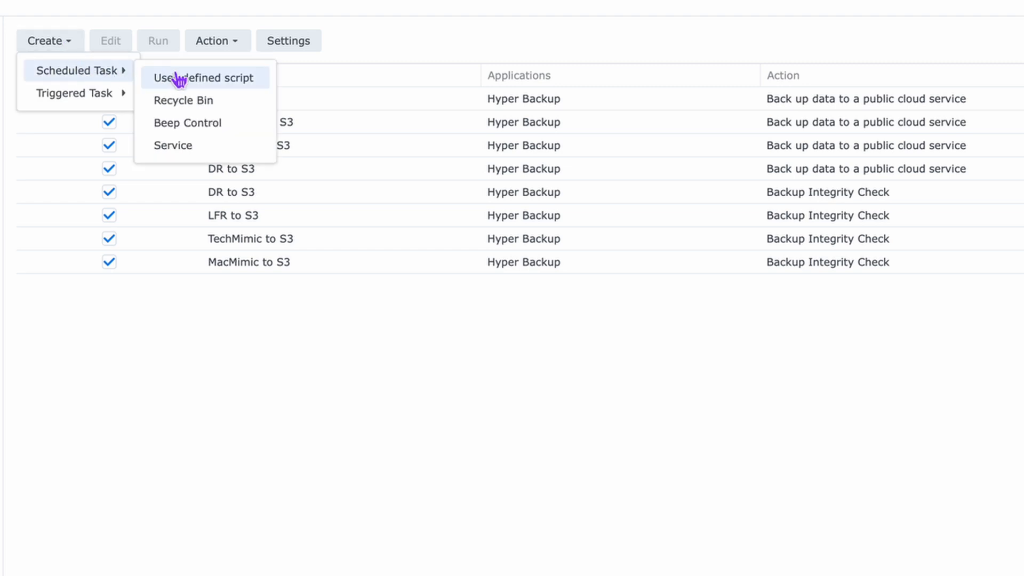
{"action": "left_click", "coordinate": [179, 79]}
Name the task "Uninstall SAN Manager", make it disabled, and set its schedule to run on a specific date
{"action": "left_click", "coordinate": [530, 232]}
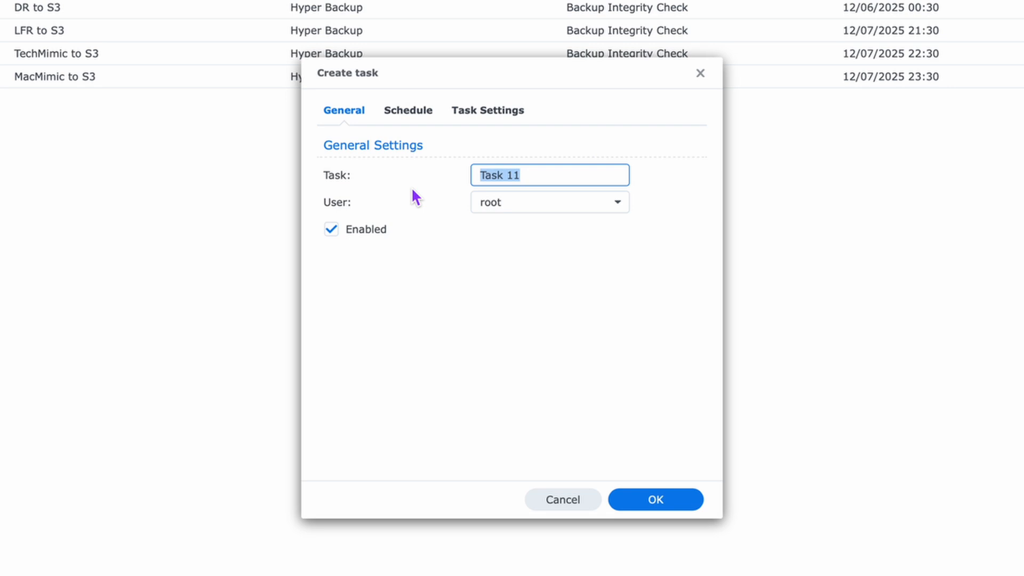
{"action": "type", "text": "Uninstall SAN Manager"}
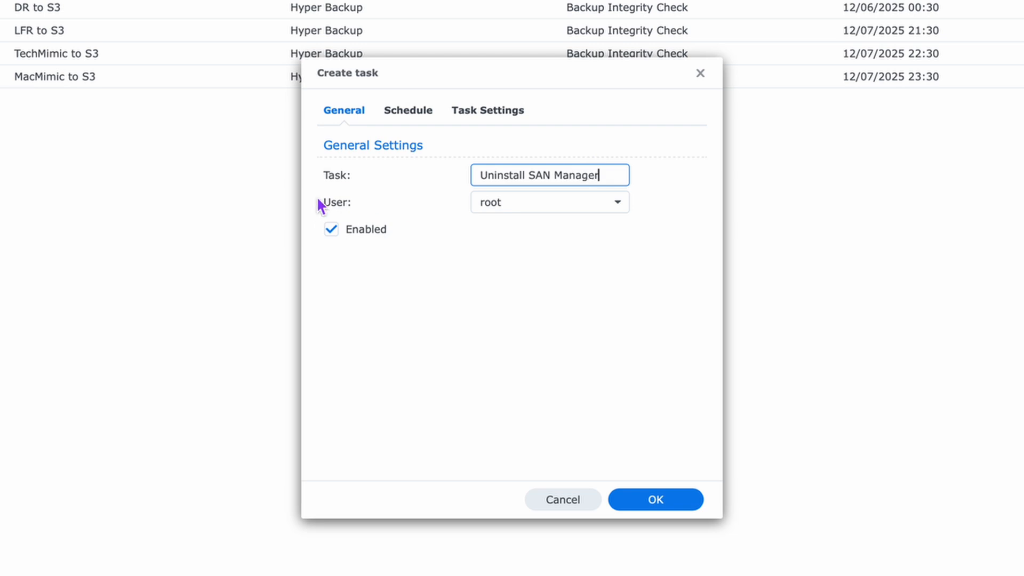
{"action": "left_click", "coordinate": [351, 230]}
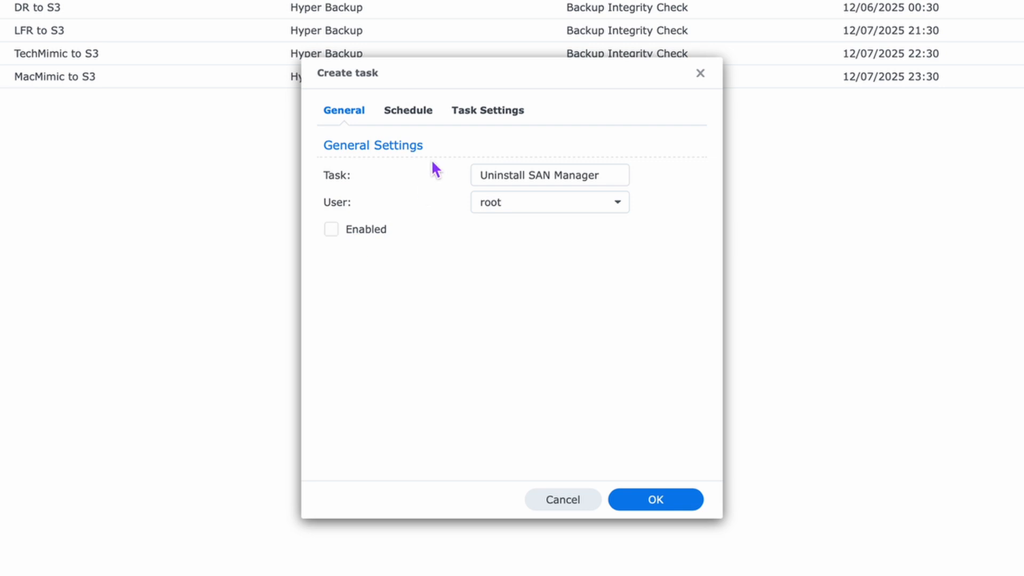
{"action": "left_click", "coordinate": [429, 124]}
{"action": "left_click", "coordinate": [406, 229]}
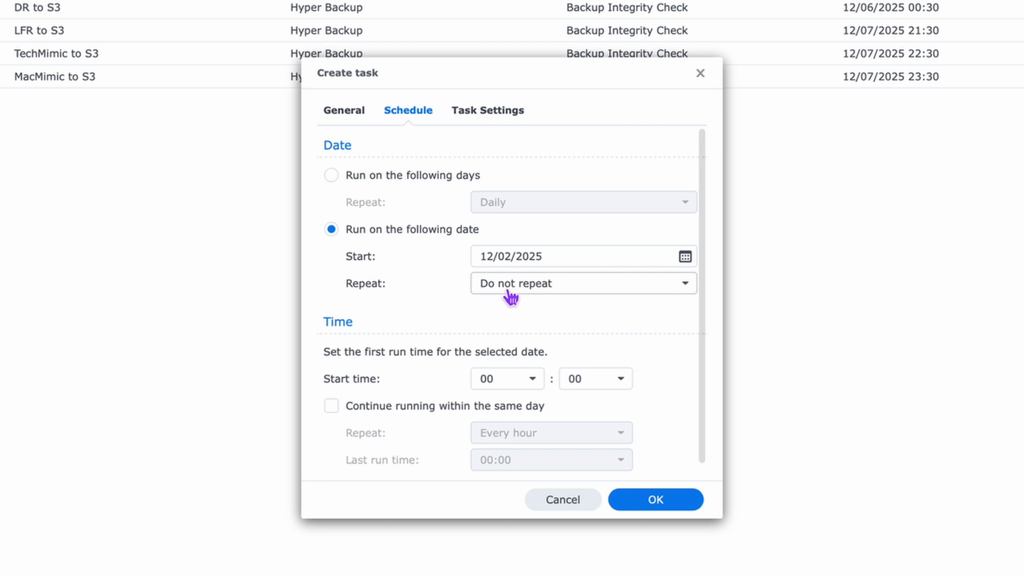
Enter "/usr/syno/bin/synopkg uninstall ScsiTarget" as the task's user-defined script, with email notification off
{"action": "left_click", "coordinate": [490, 113]}
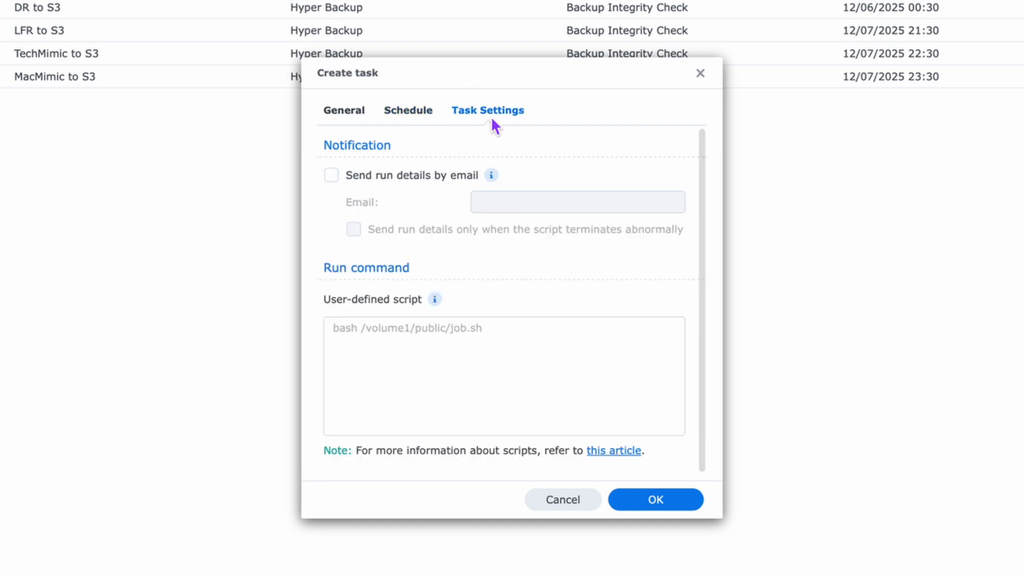
{"action": "left_click", "coordinate": [422, 175]}
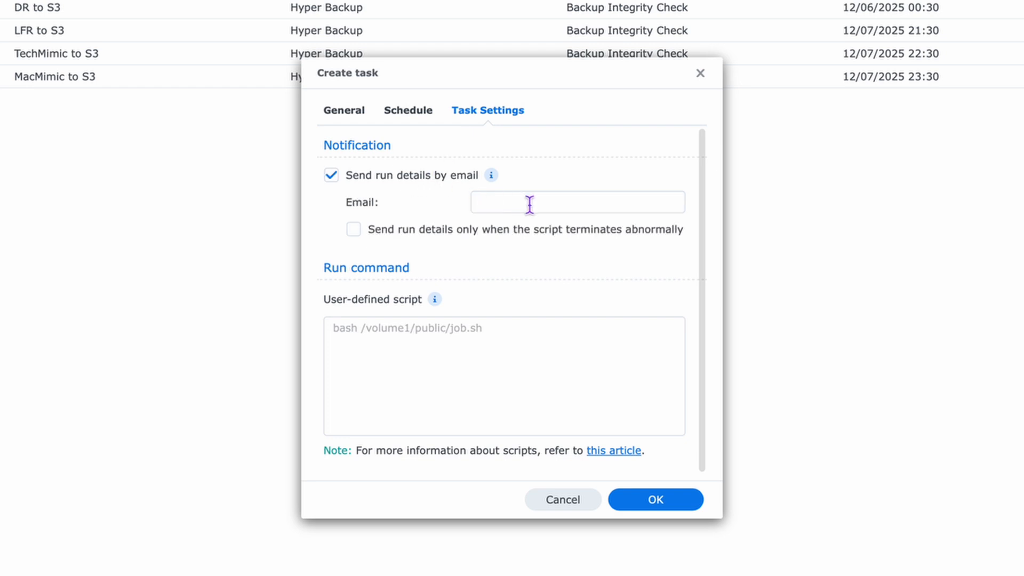
{"action": "left_click", "coordinate": [449, 176]}
{"action": "left_click", "coordinate": [403, 328]}
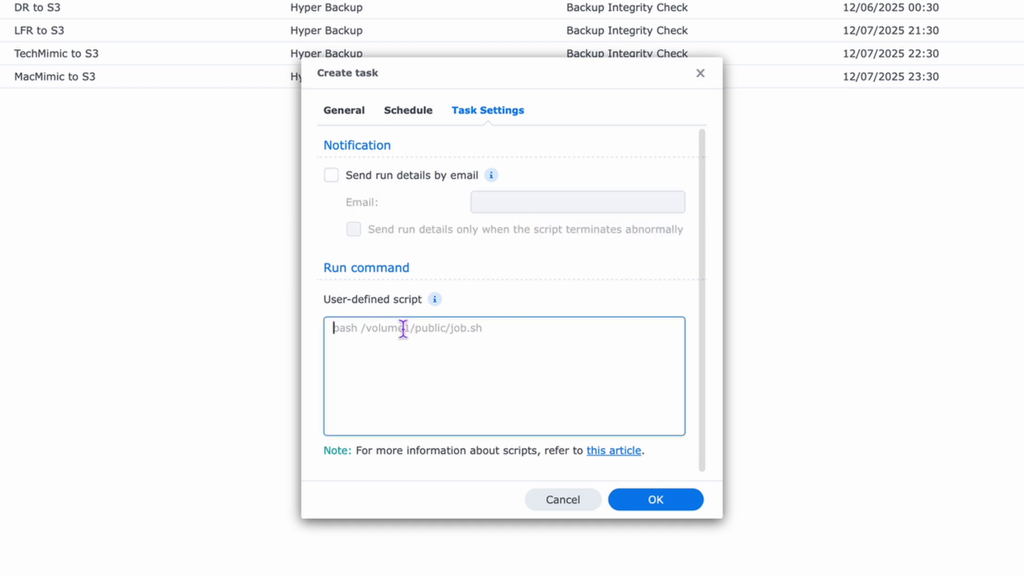
{"action": "type", "text": "/"}
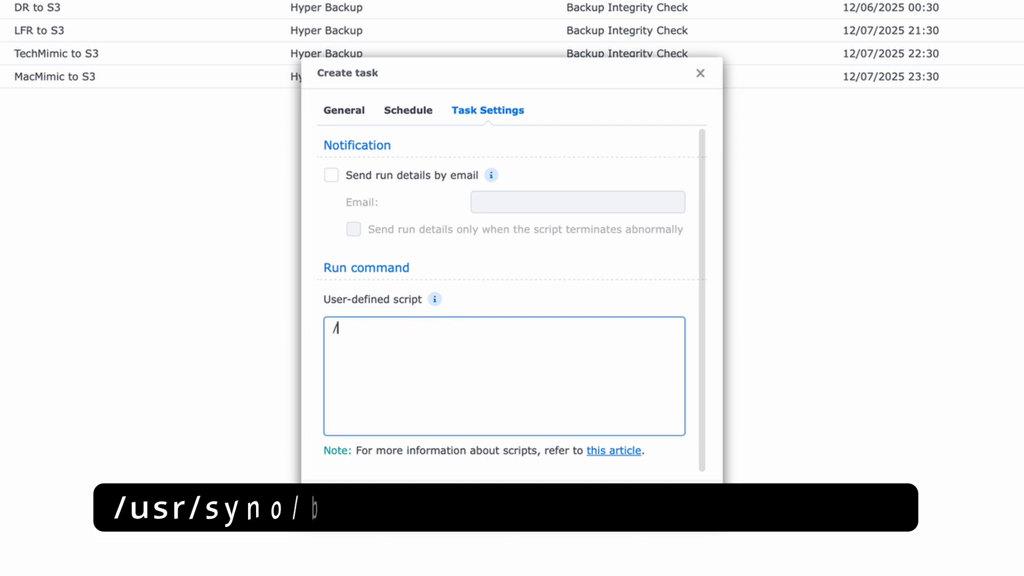
{"action": "type", "text": "usr/s"}
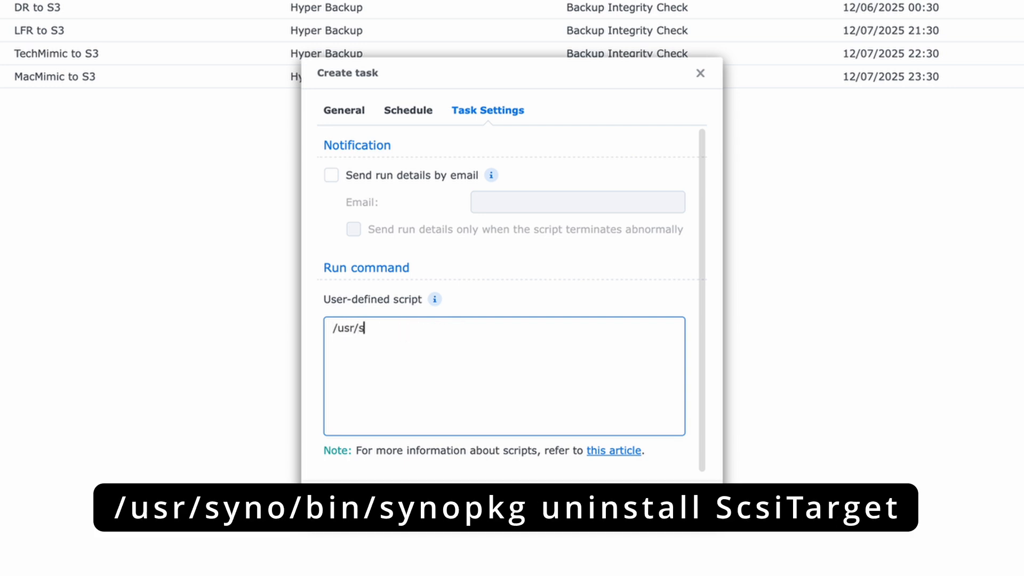
{"action": "type", "text": "yno/bin/synop"}
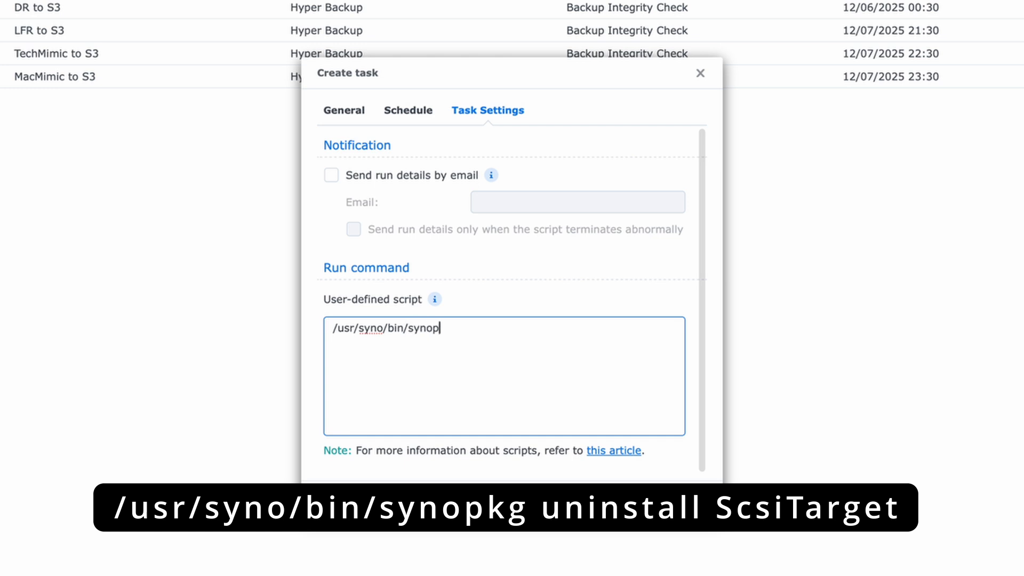
{"action": "type", "text": "kg uninstall Sc"}
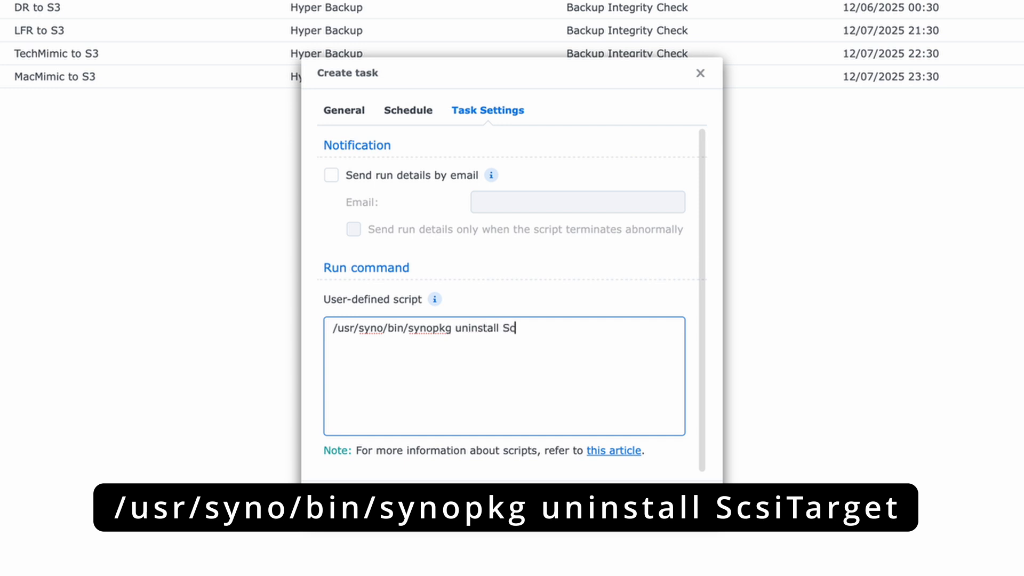
{"action": "type", "text": "siTarget"}
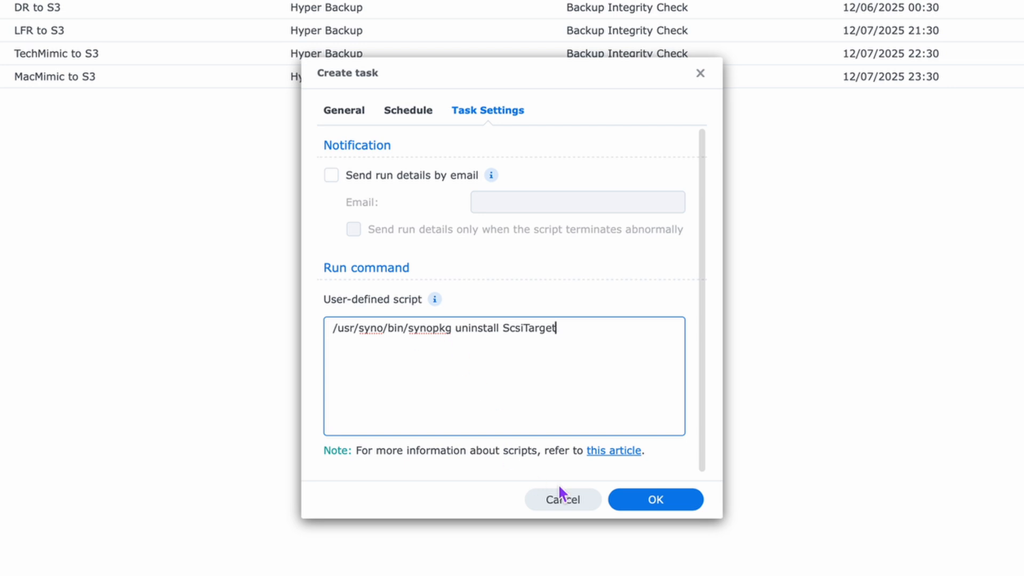
Save the new task, accept the root permission warning, and submit the DSM account password
{"action": "left_click", "coordinate": [648, 510]}
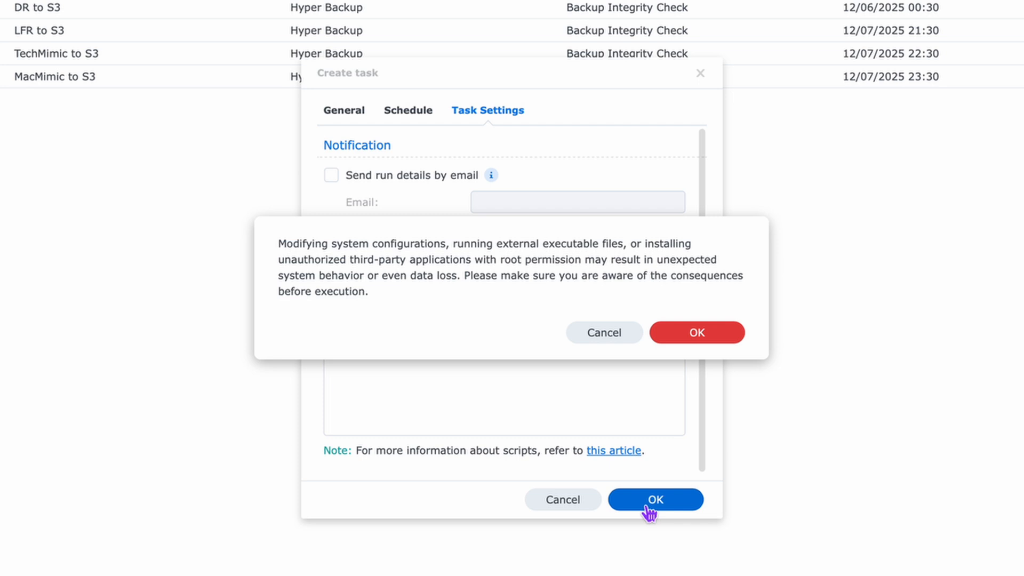
{"action": "left_click", "coordinate": [689, 342]}
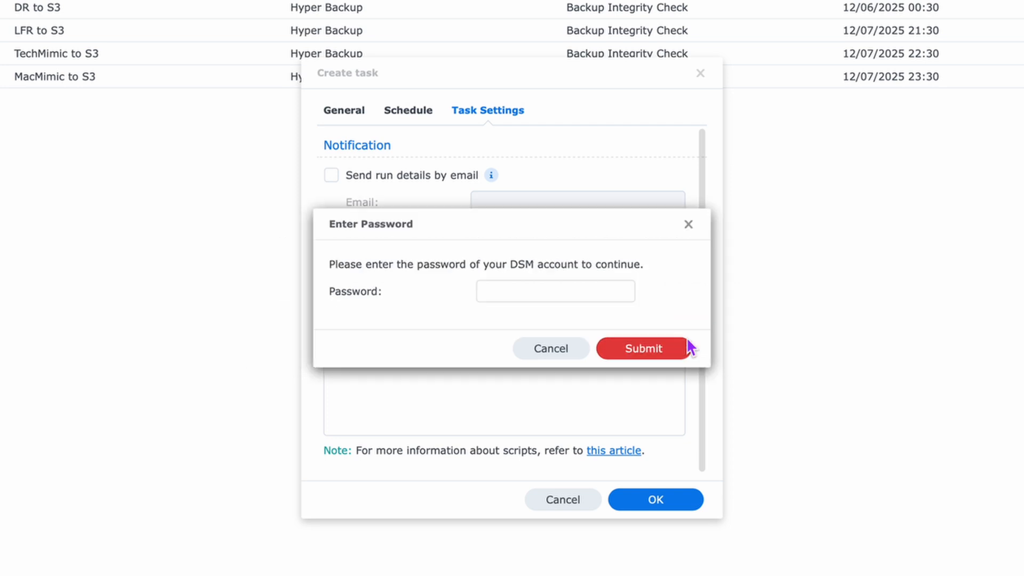
{"action": "left_click", "coordinate": [599, 295]}
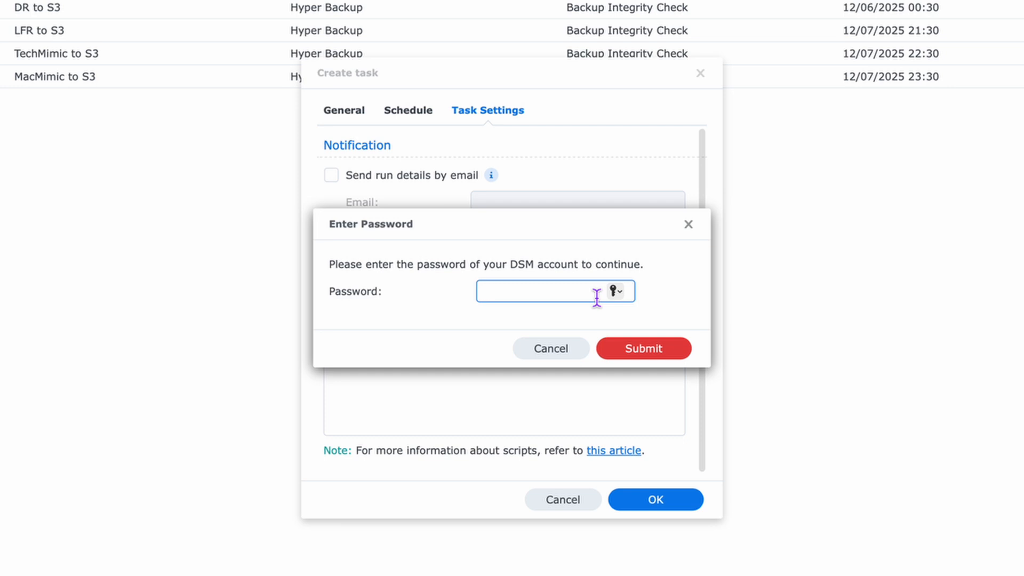
{"action": "key", "text": "super+v"}
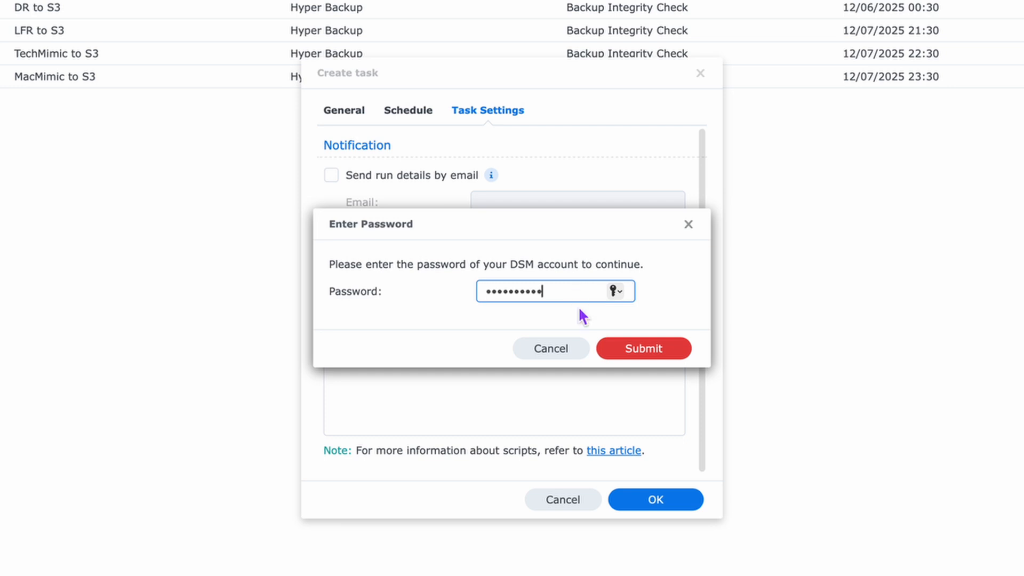
{"action": "left_click", "coordinate": [660, 353]}
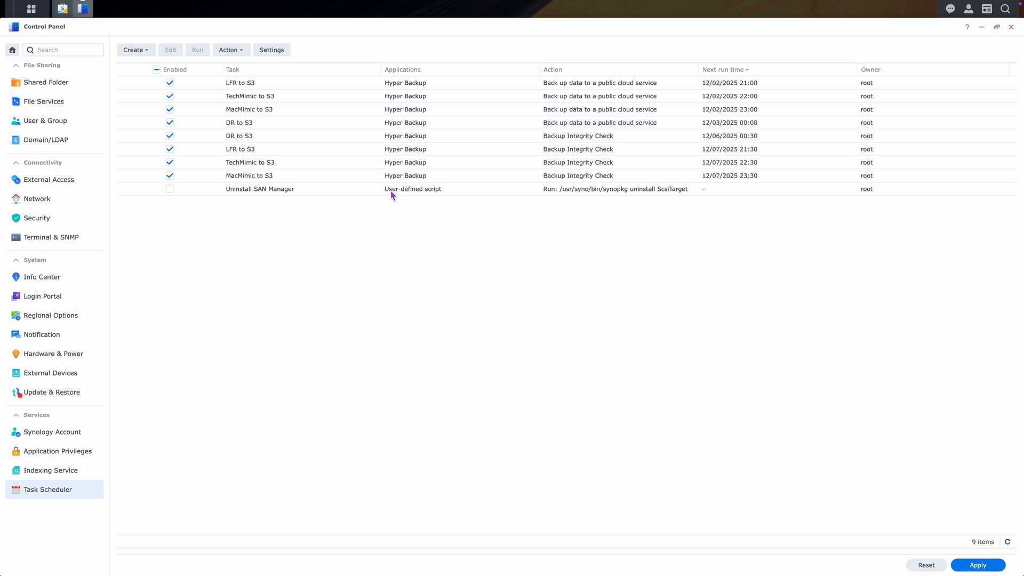
Enable the Uninstall SAN Manager task and review its schedule and script settings without editing them
{"action": "left_click", "coordinate": [170, 189]}
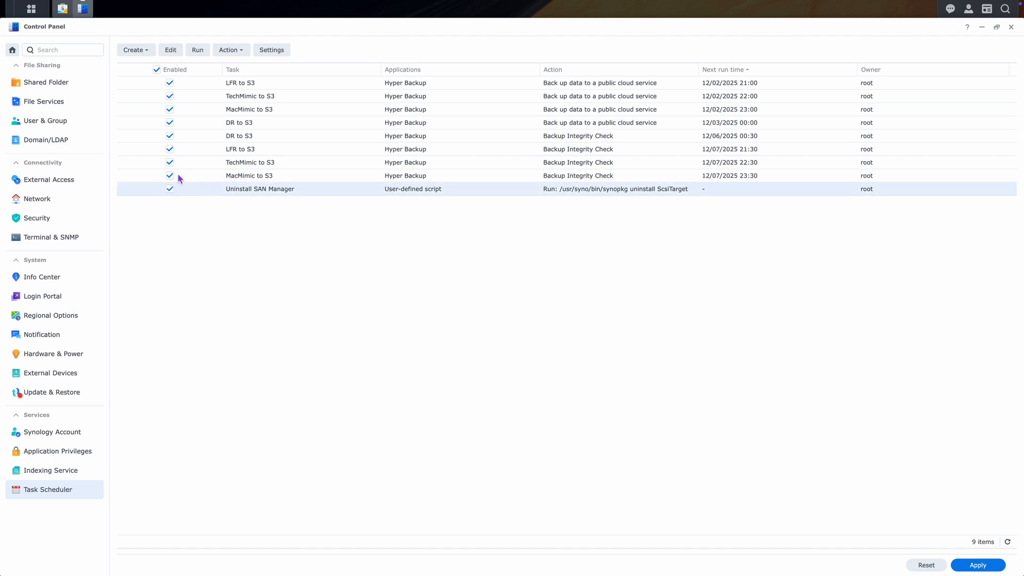
{"action": "left_click", "coordinate": [170, 51]}
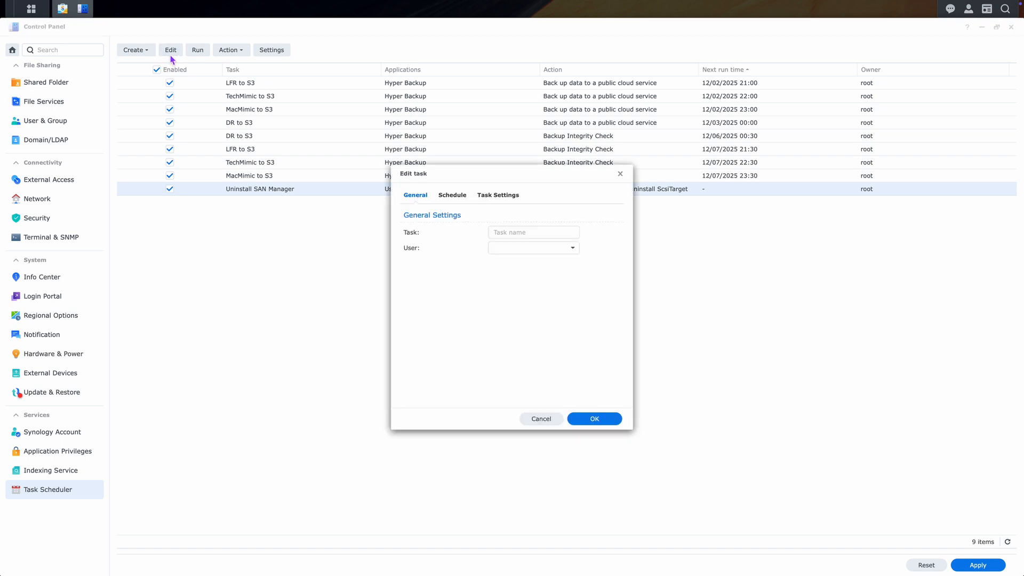
{"action": "left_click", "coordinate": [465, 201]}
{"action": "left_click", "coordinate": [498, 195]}
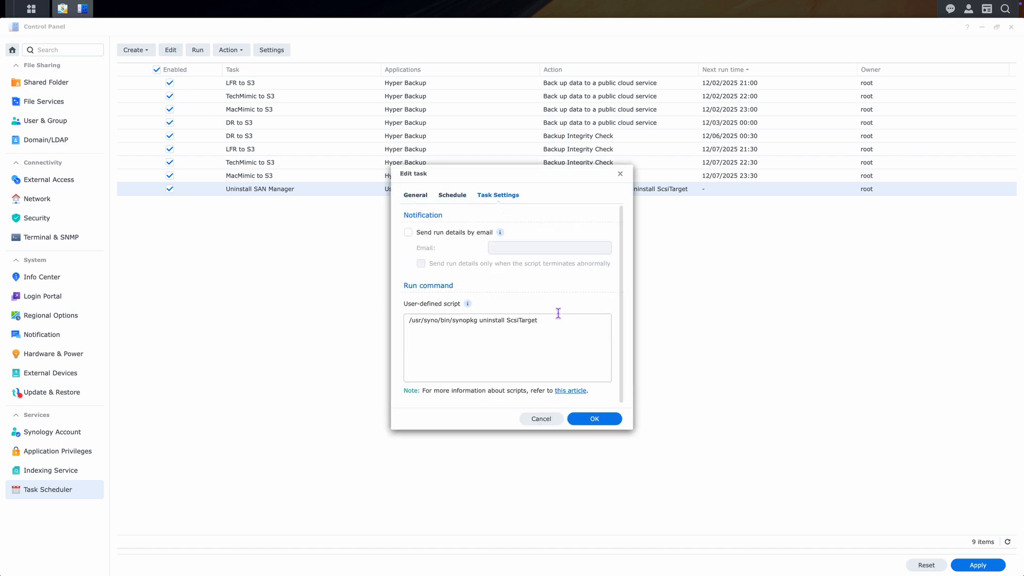
{"action": "left_click", "coordinate": [540, 421]}
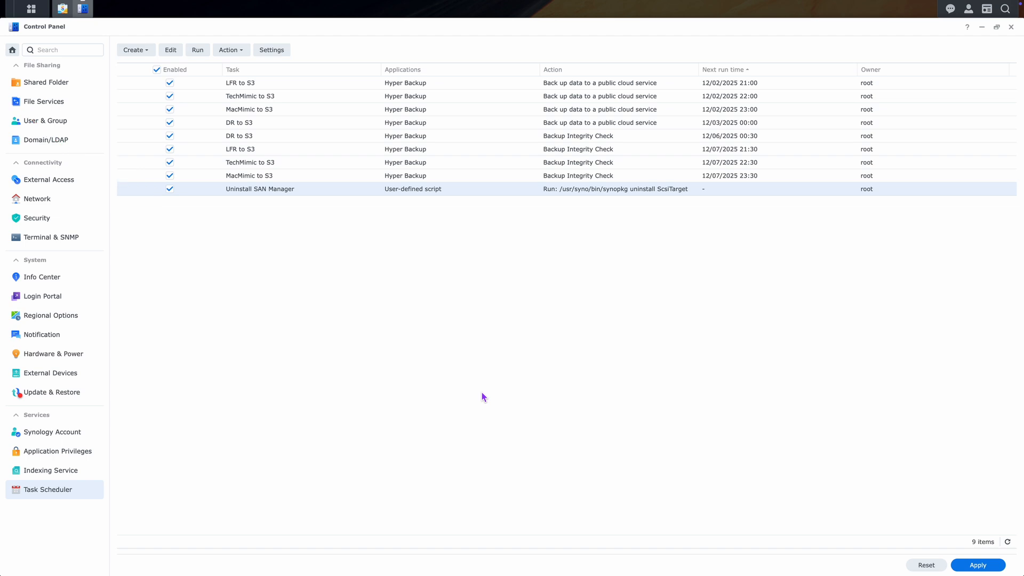
Run the Uninstall SAN Manager task immediately and confirm its execution
{"action": "right_click", "coordinate": [430, 193]}
{"action": "left_click", "coordinate": [469, 234]}
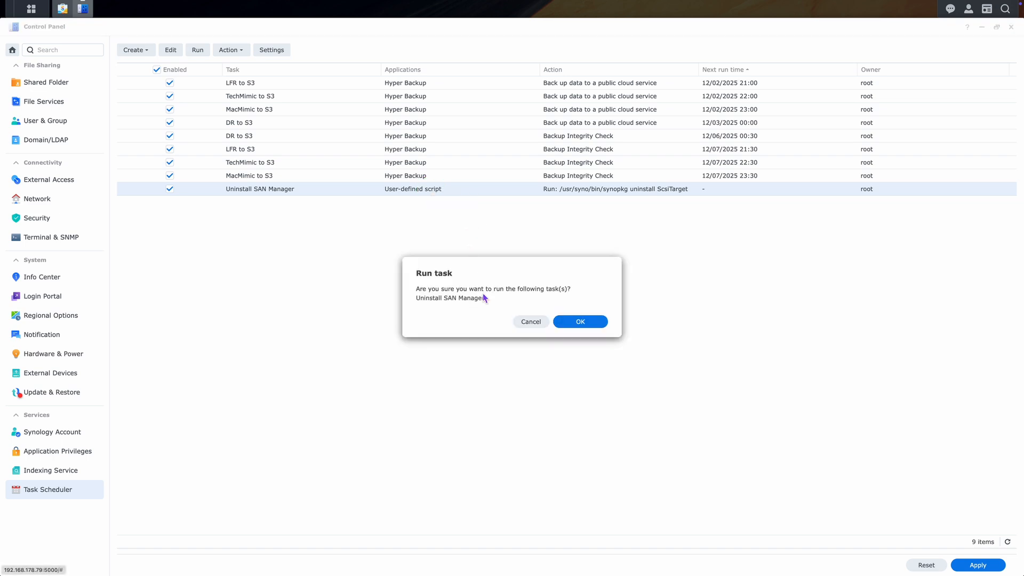
{"action": "left_click", "coordinate": [600, 326]}
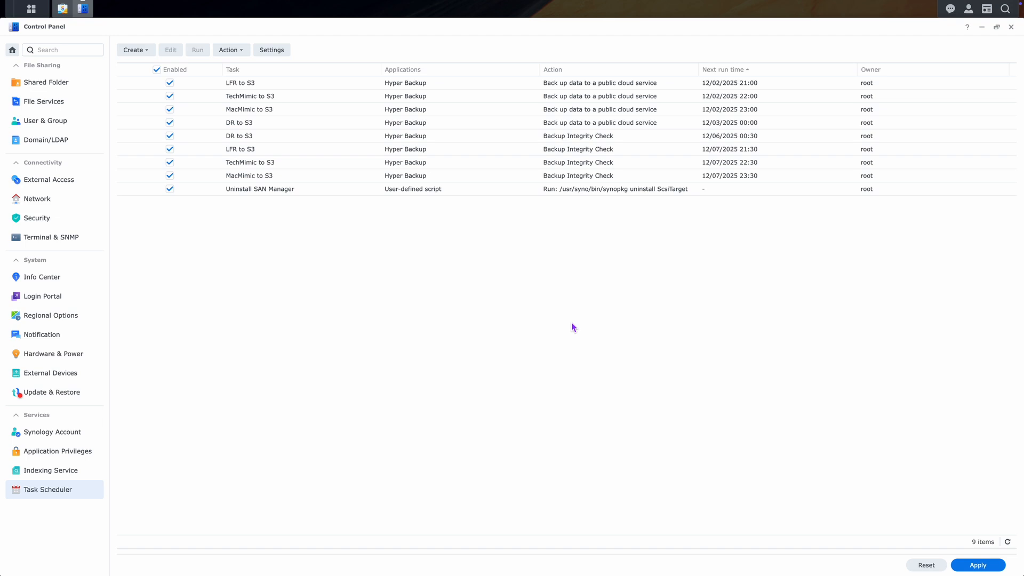
Close Control Panel and save the change that enables the Uninstall SAN Manager task
{"action": "left_click", "coordinate": [1010, 27]}
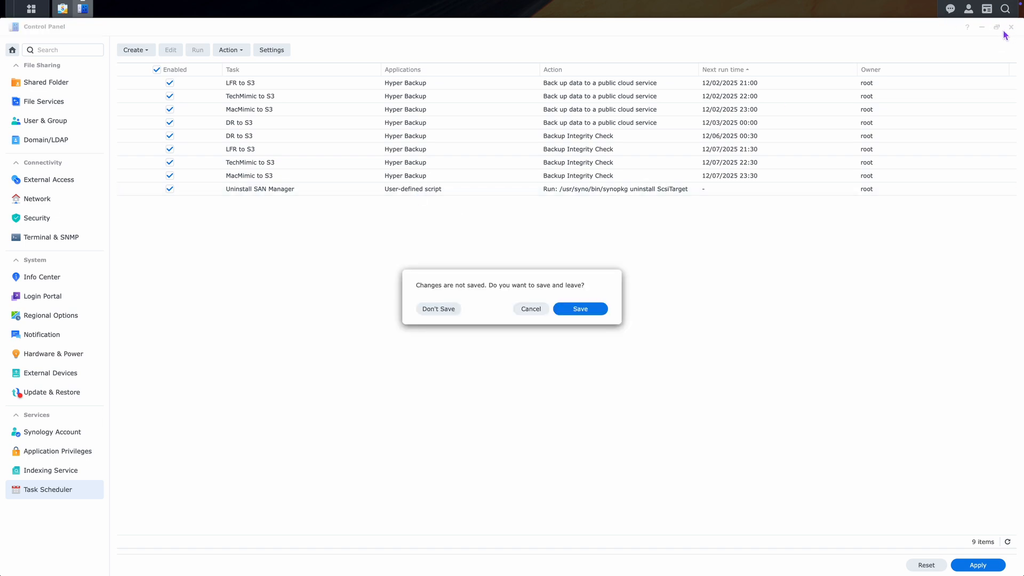
{"action": "left_click", "coordinate": [573, 315]}
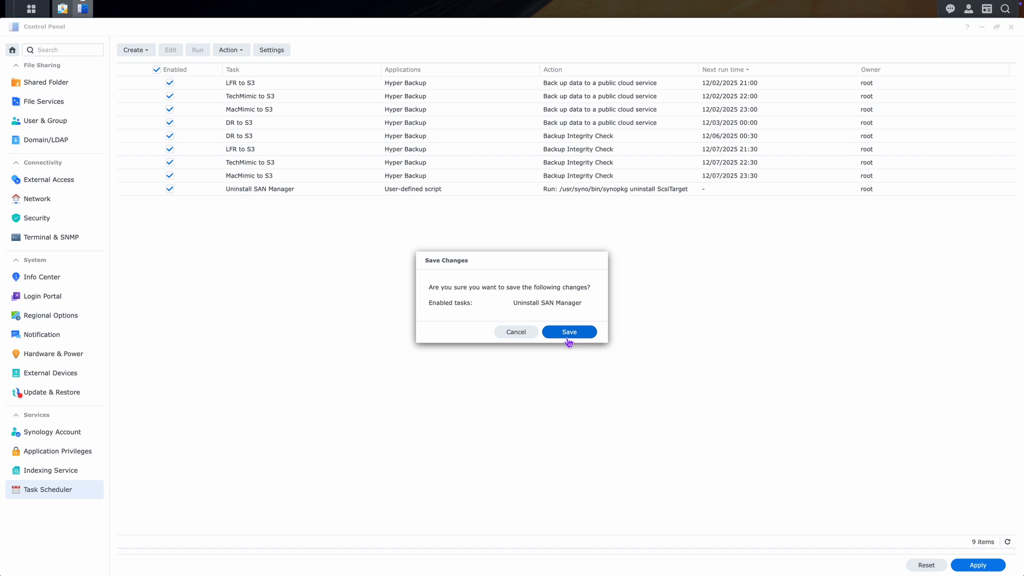
{"action": "left_click", "coordinate": [567, 335]}
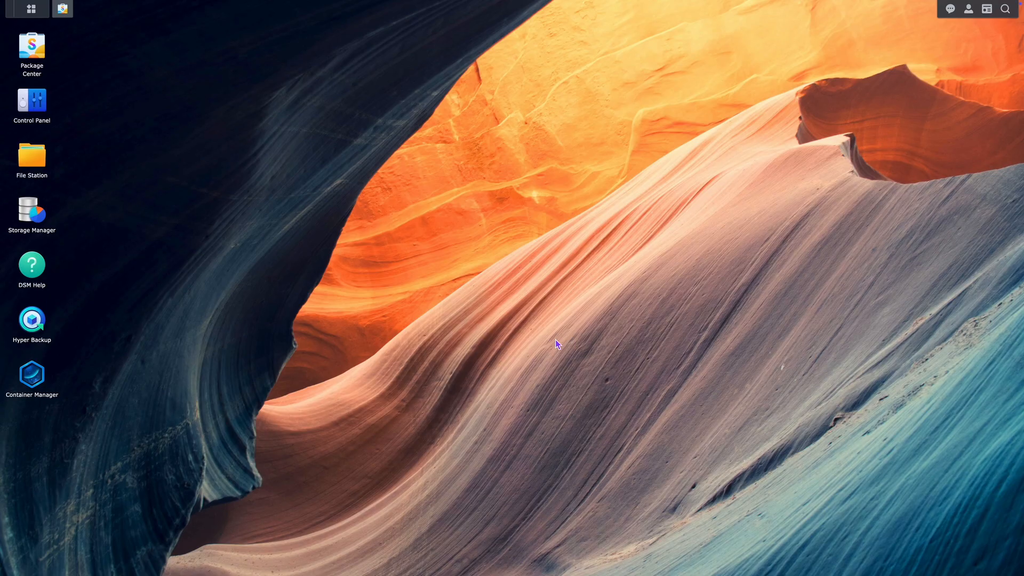
Check the installed packages in Package Center and search all packages for "SAN Manager"
{"action": "left_click", "coordinate": [45, 59]}
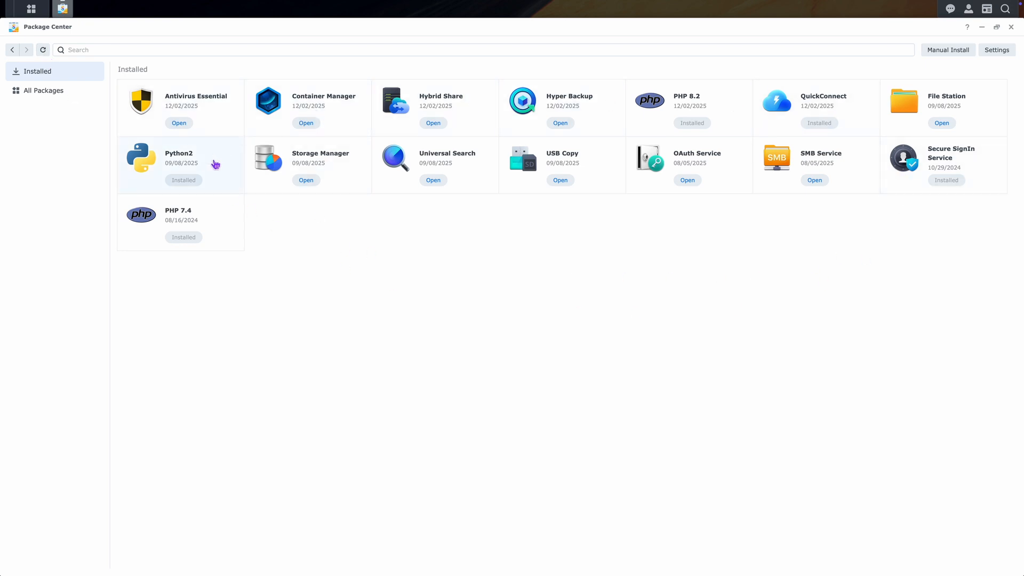
{"action": "left_click", "coordinate": [55, 90]}
{"action": "type", "text": "SAN Manager"}
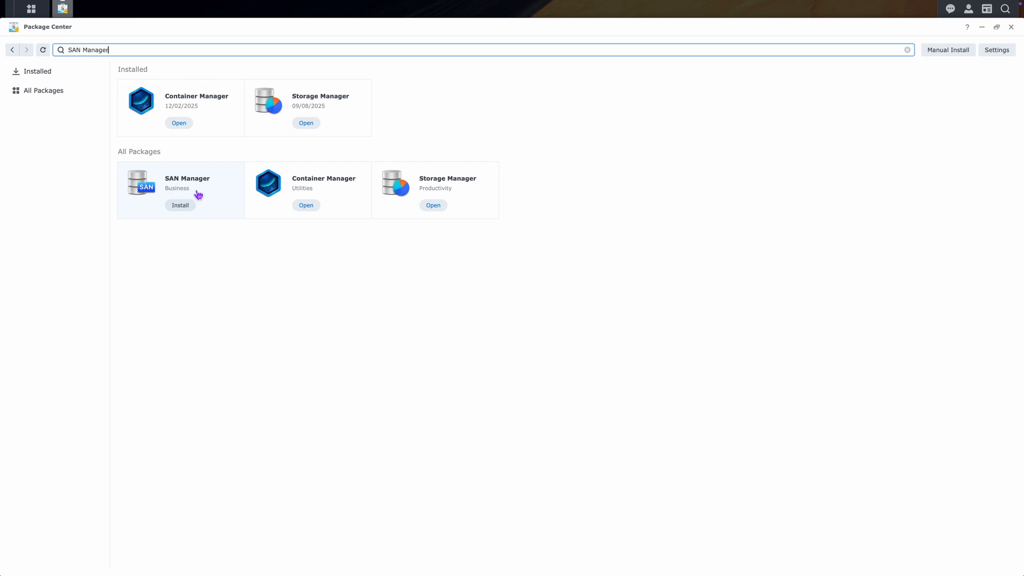
Review the list of installed packages once more for SAN Manager and close Package Center
{"action": "left_click", "coordinate": [64, 77]}
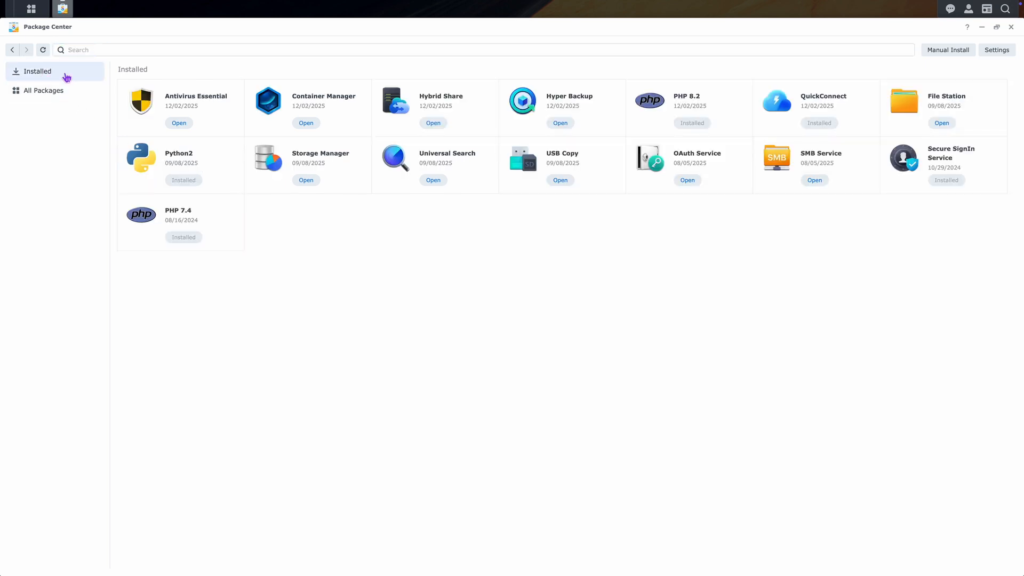
{"action": "left_click", "coordinate": [1010, 27]}
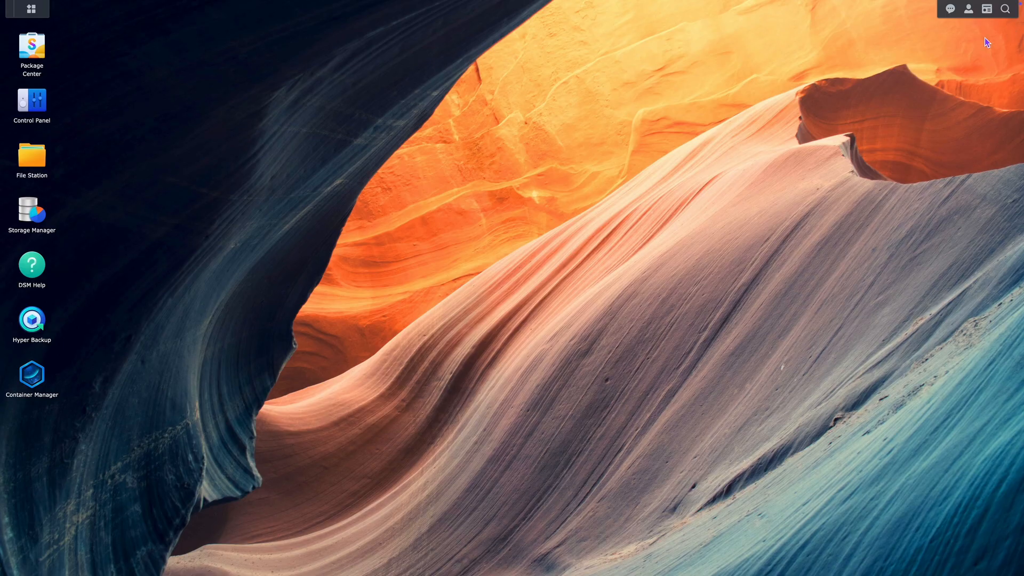
Delete the Uninstall SAN Manager user-defined script task from Task Scheduler in Control Panel and confirm the deletion
{"action": "left_click", "coordinate": [40, 111]}
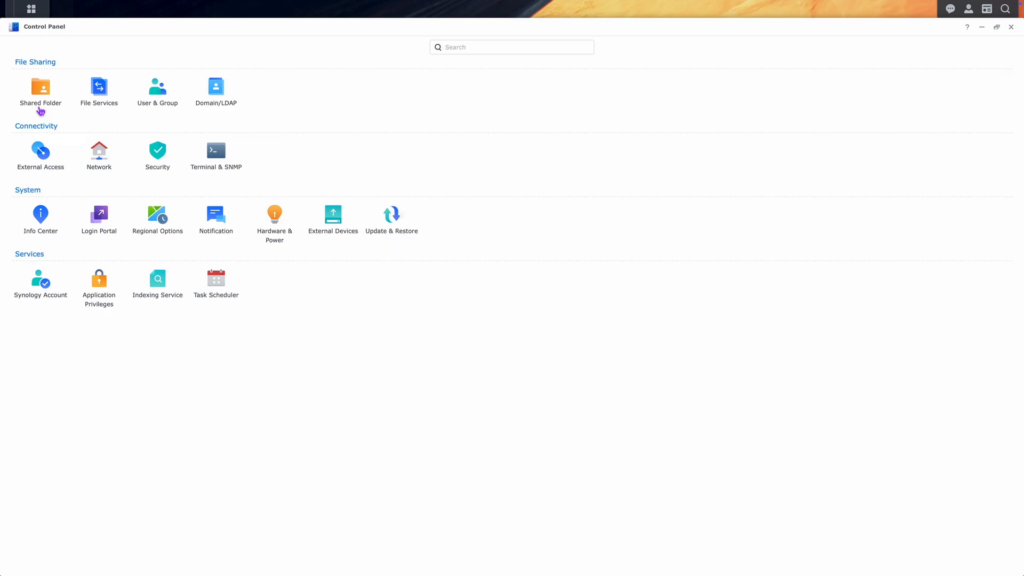
{"action": "left_click", "coordinate": [217, 282]}
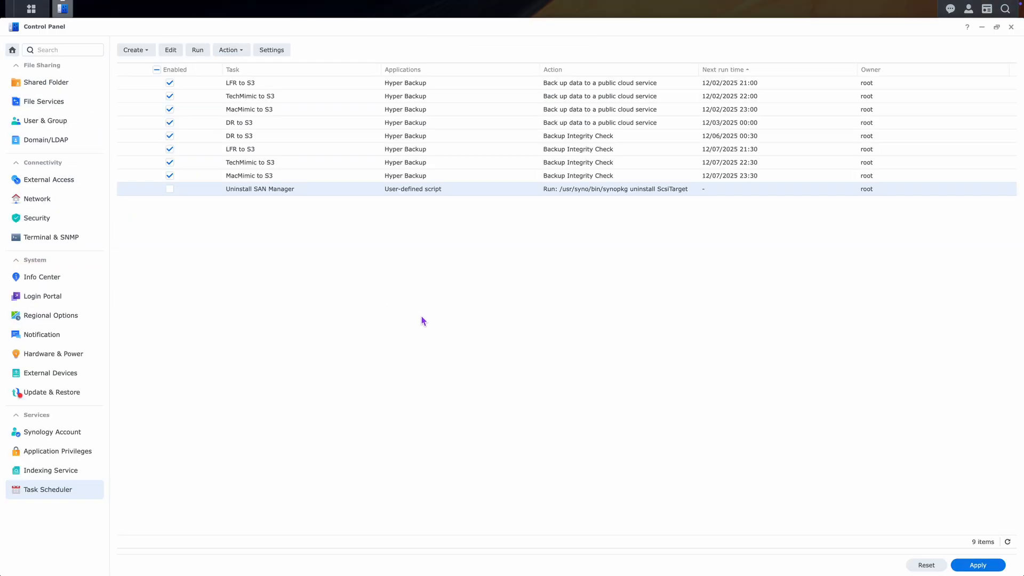
{"action": "right_click", "coordinate": [483, 191]}
{"action": "left_click", "coordinate": [498, 211]}
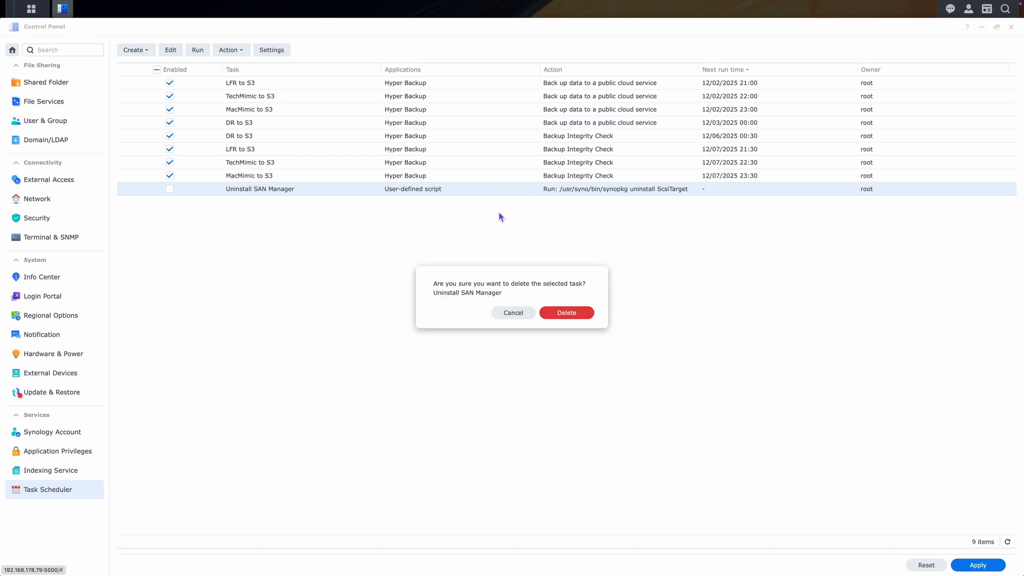
{"action": "left_click", "coordinate": [558, 316]}
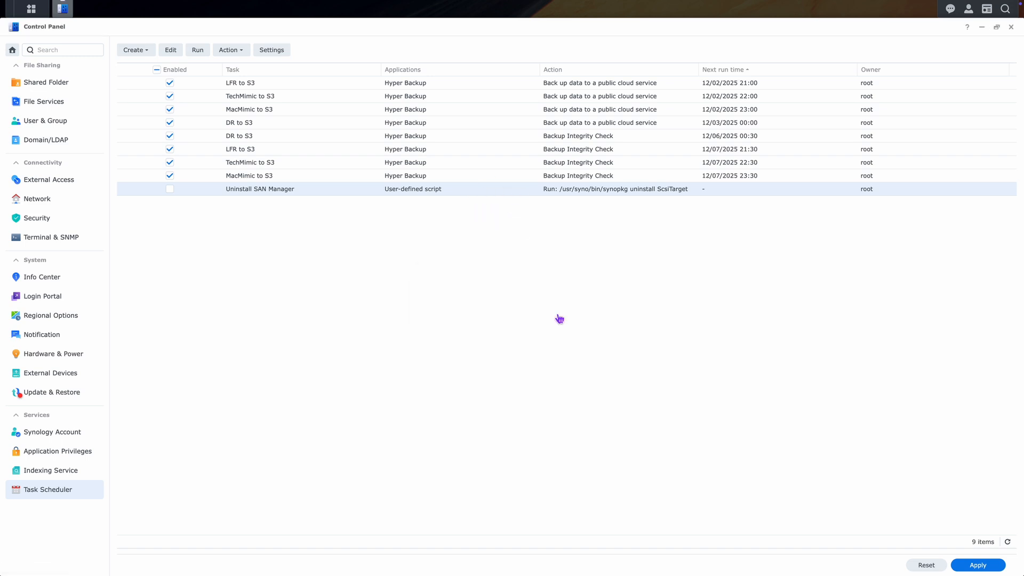